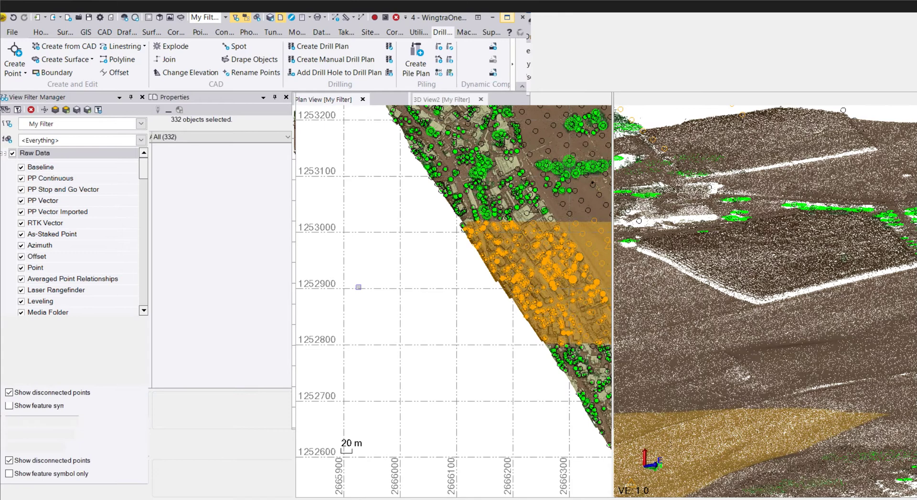
- Deselect all 332 selected point-cloud objects from an empty spot in the Plan View
click(375, 269)
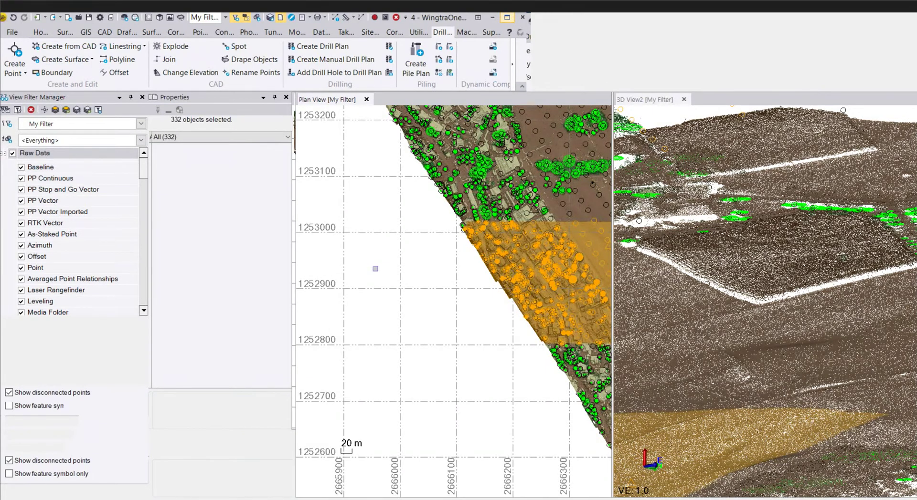
click(376, 268)
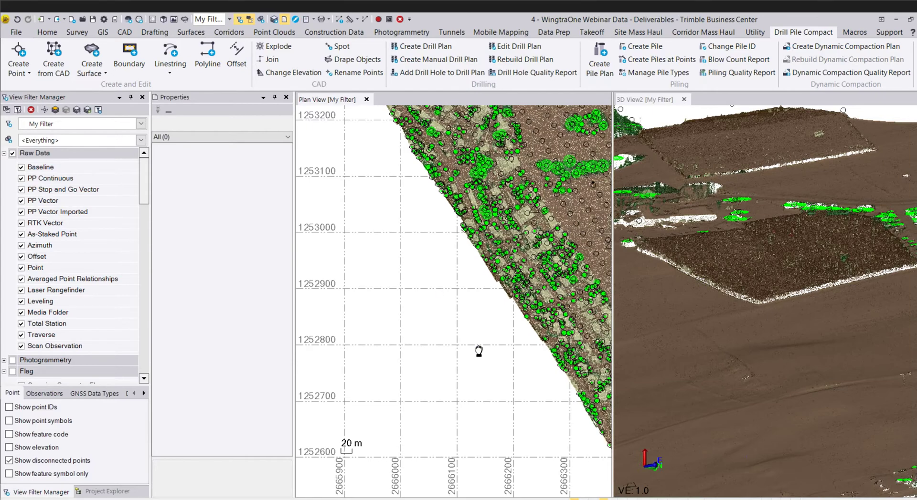
- Hide the Points layer in the View Filter Manager to remove the point markers
middle_drag(479, 352, 300, 374)
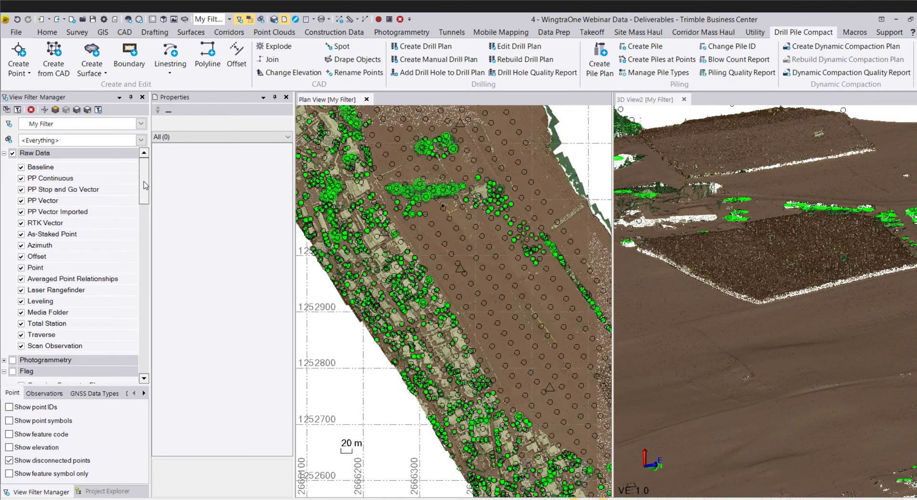
drag(146, 185, 145, 318)
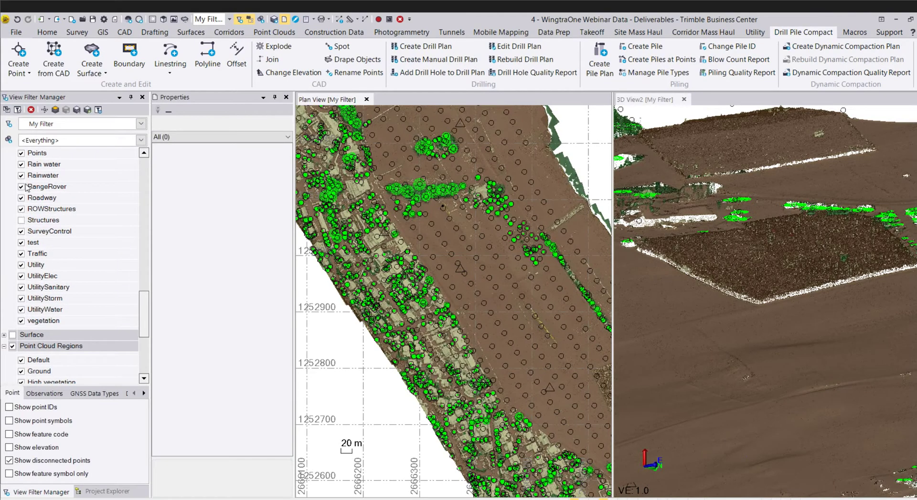
click(21, 152)
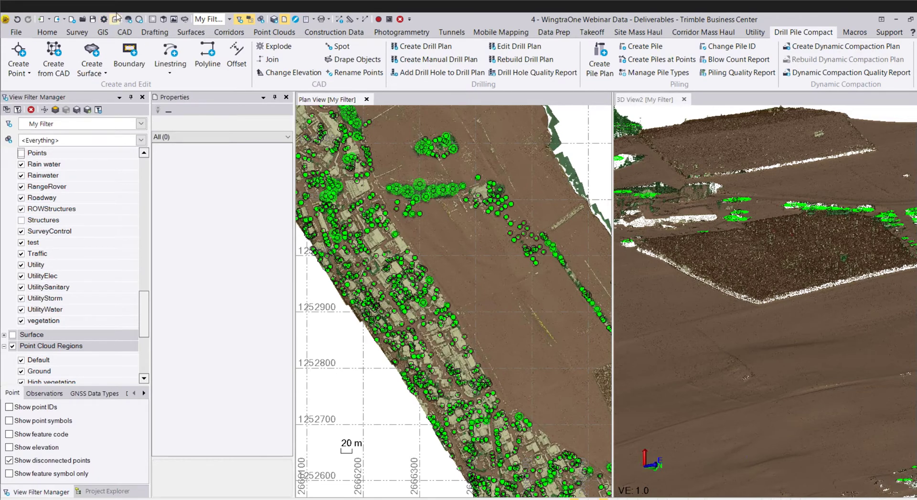
- In Options > Point Clouds, raise the surface-definition point limit from 50000 to 500000
click(115, 20)
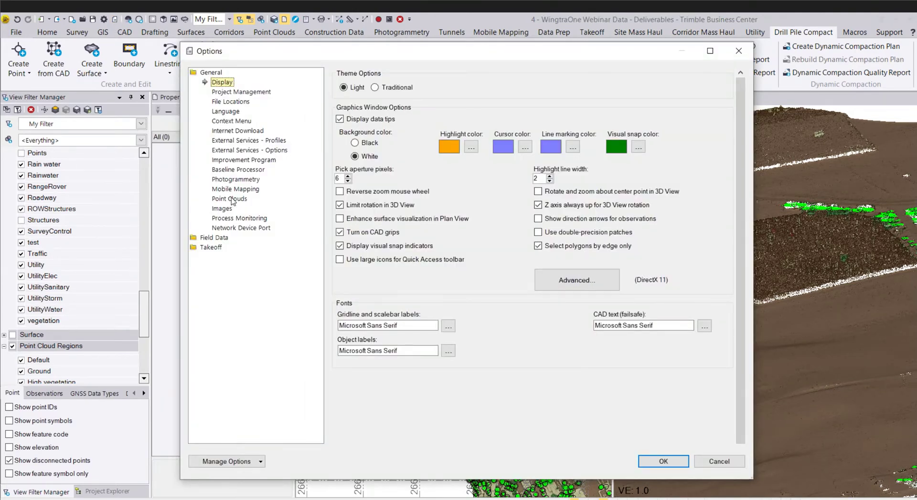
click(231, 199)
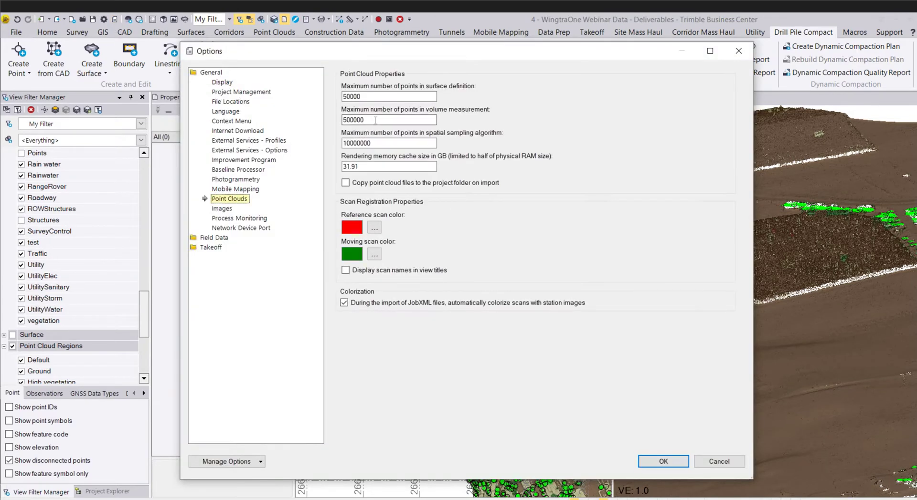
click(376, 121)
click(411, 97)
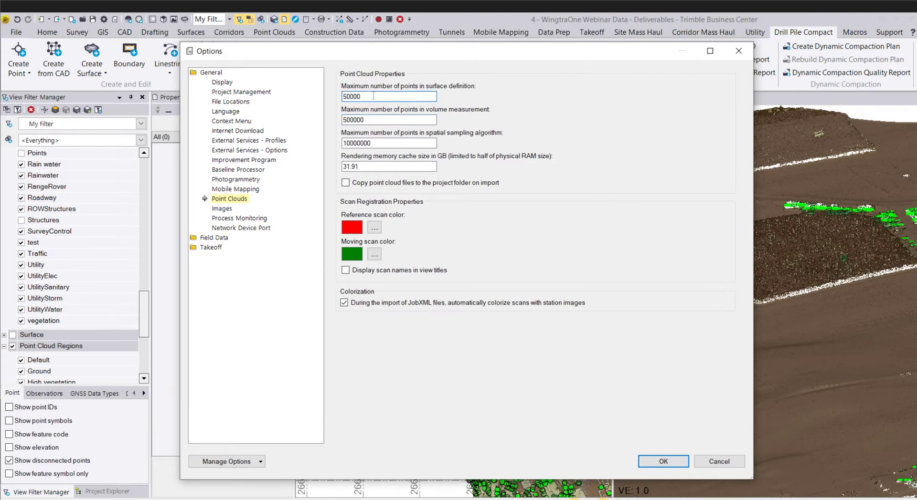
text(0)
drag(373, 97, 344, 98)
- Set the rendering memory cache to 1000 GB and apply the point cloud settings
click(399, 120)
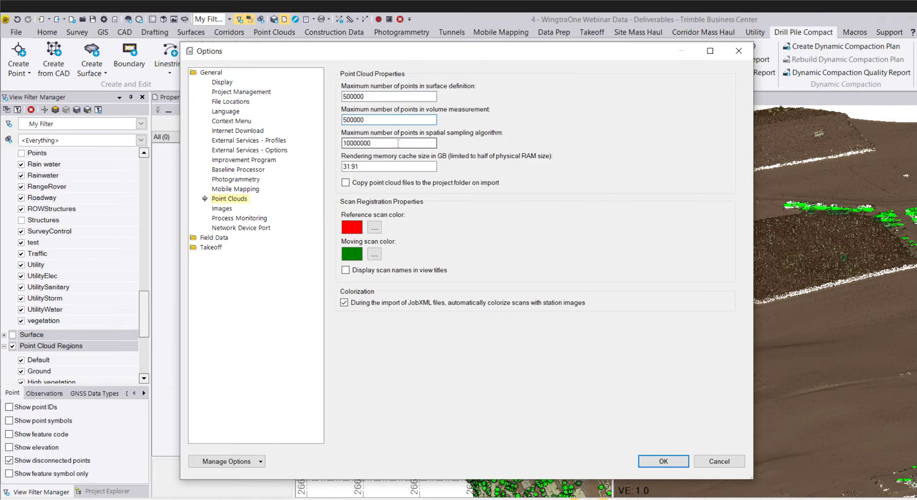
click(402, 144)
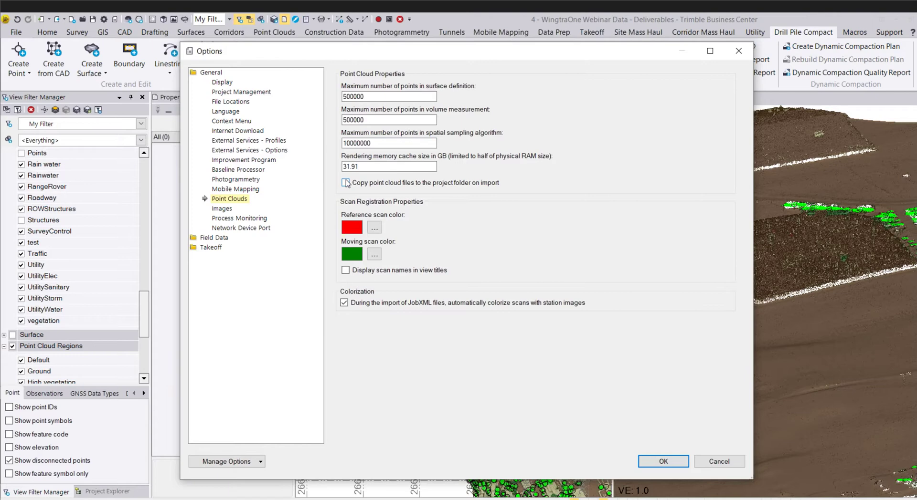
click(400, 170)
double_click(359, 167)
text(1000)
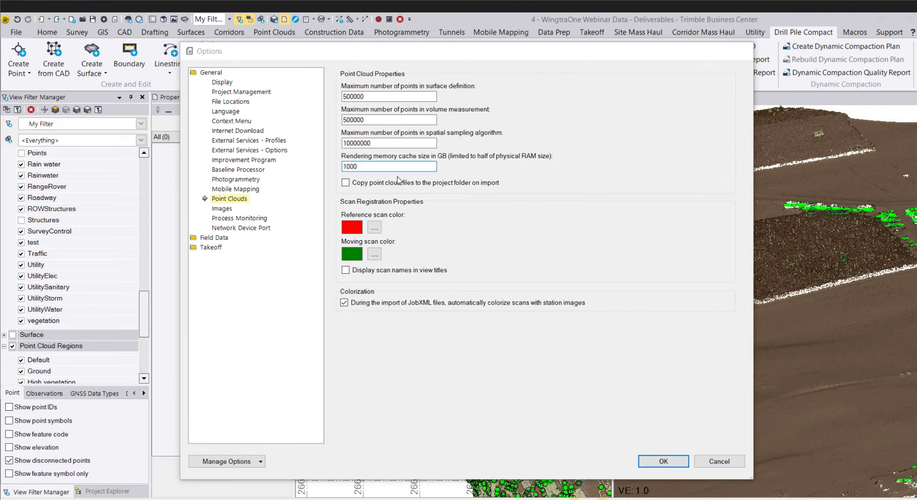
click(647, 460)
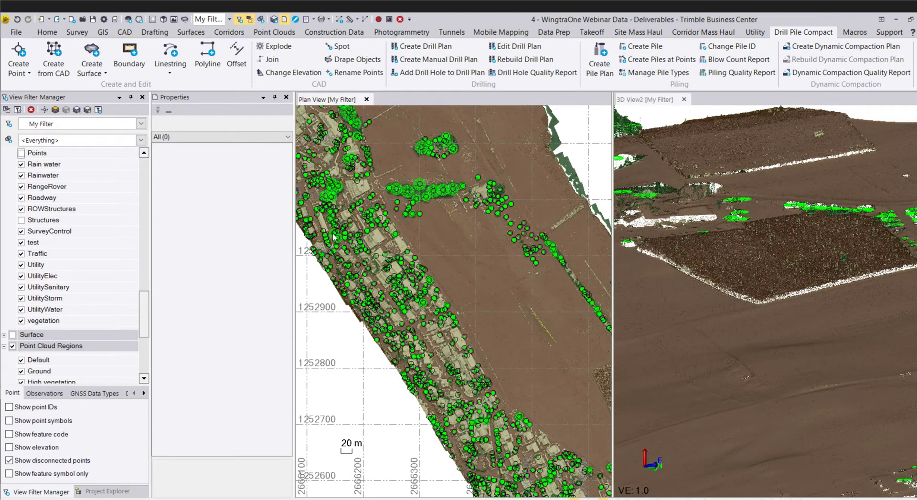
click(115, 19)
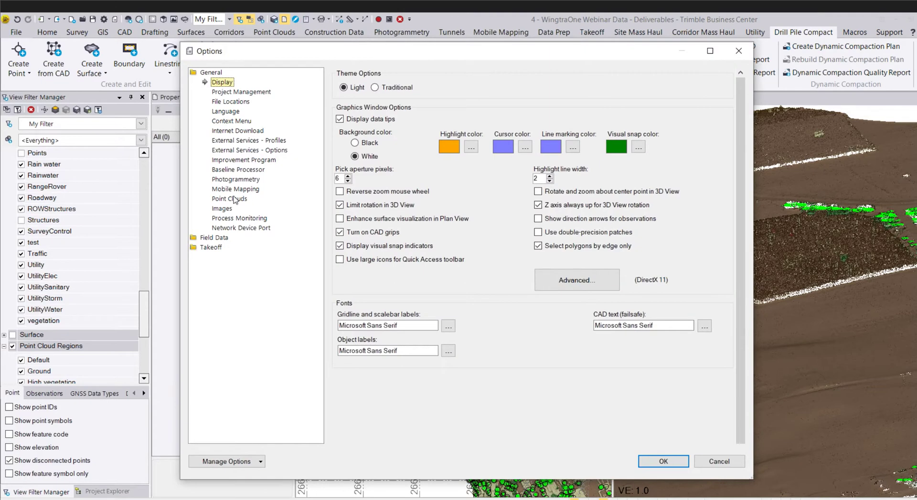
click(234, 199)
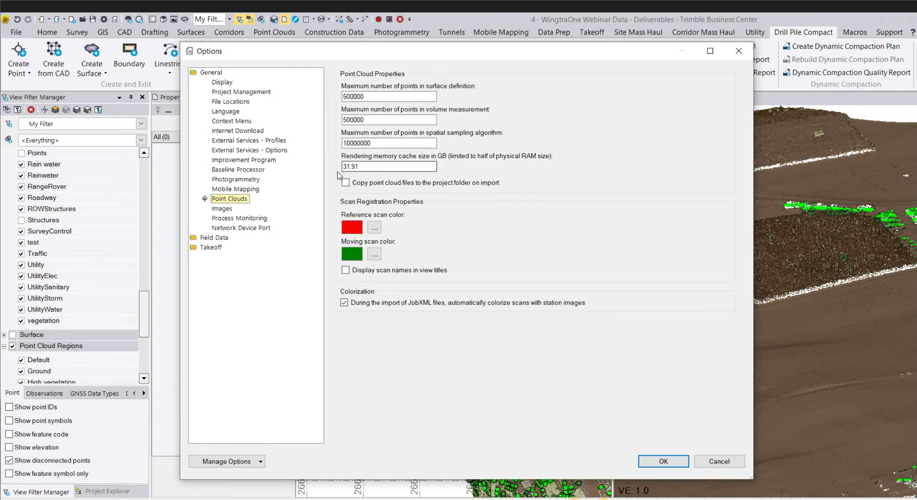
double_click(360, 167)
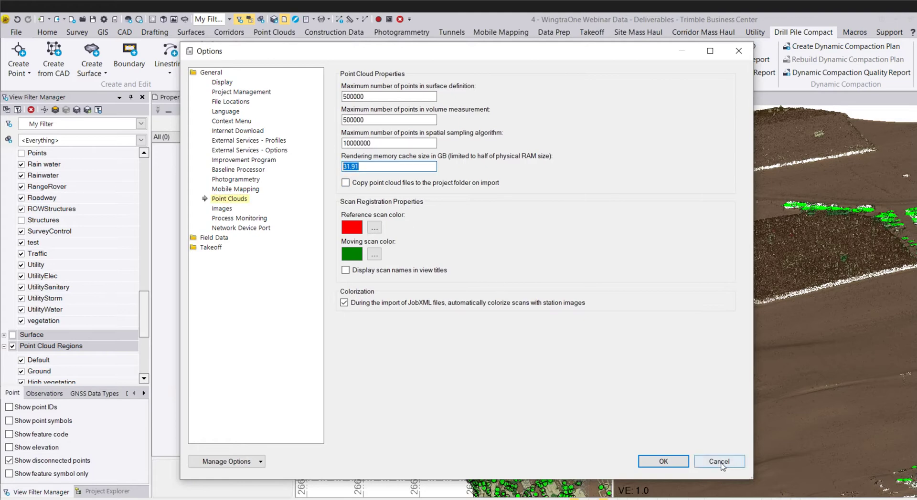
click(702, 463)
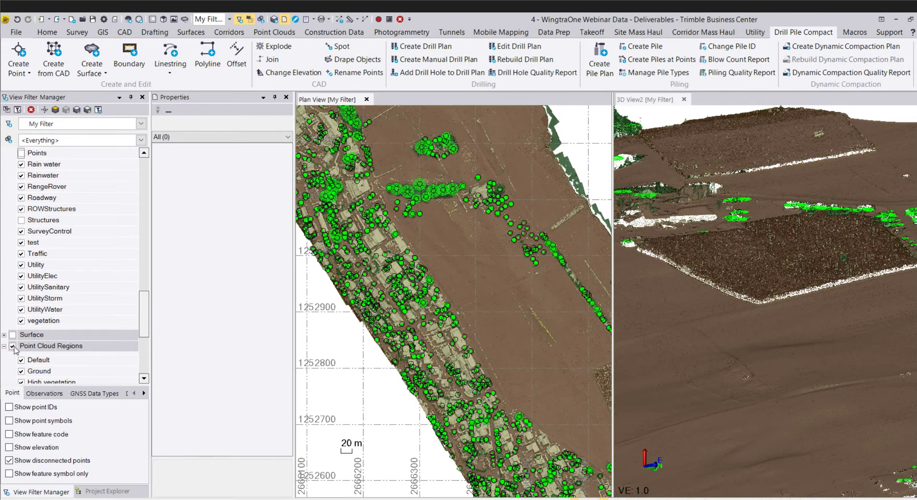
click(12, 347)
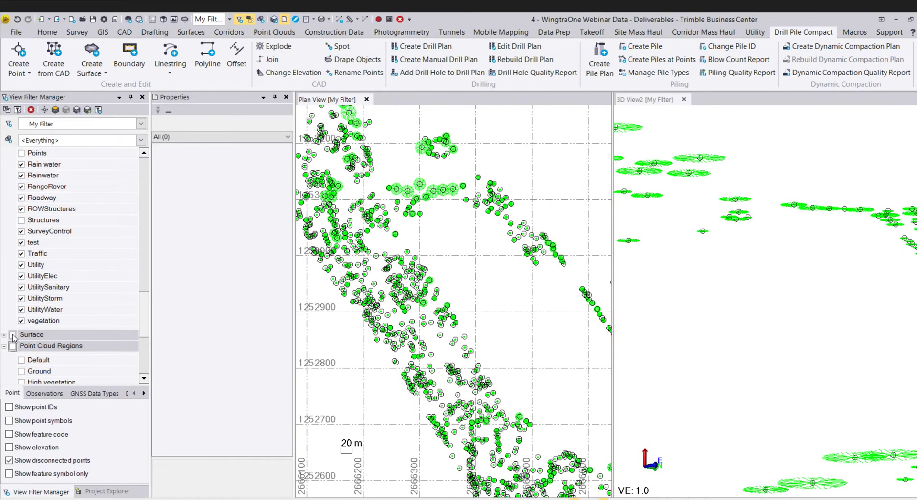
click(12, 335)
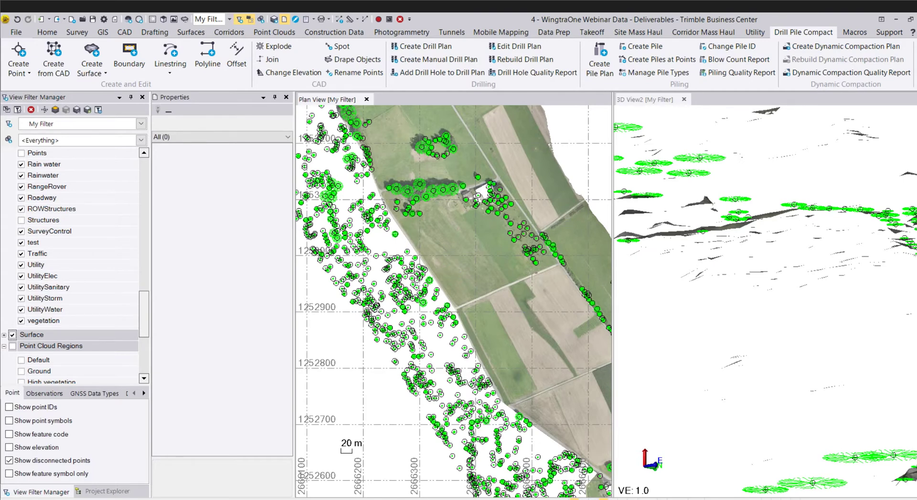
scroll(461, 204, up, 5)
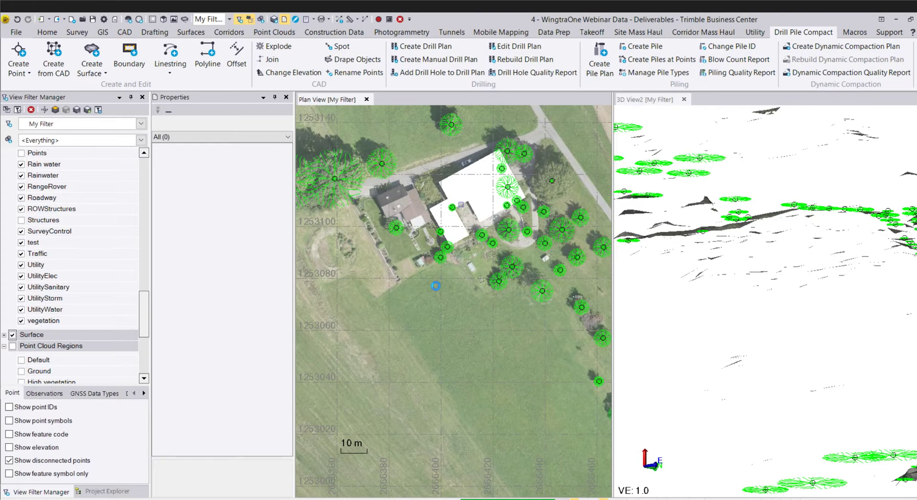
scroll(436, 285, down, 5)
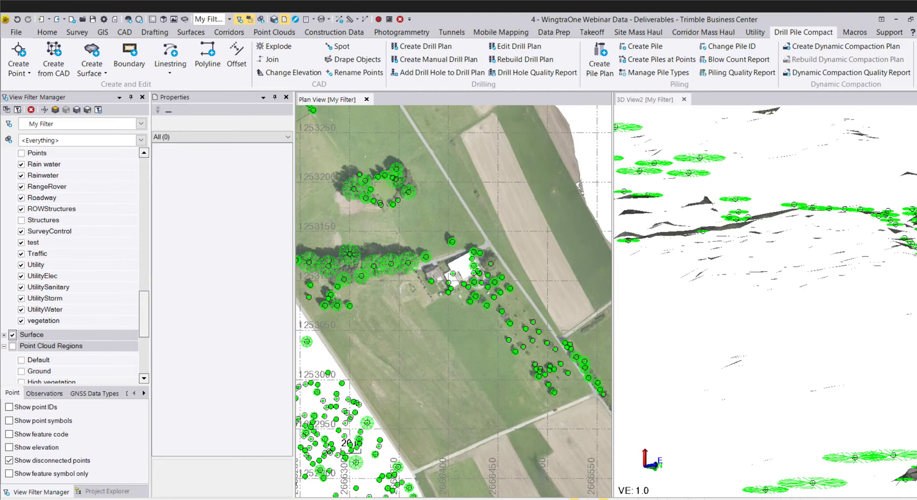
- Turn on the Contours layer in the View Filter Manager
scroll(436, 285, down, 1)
scroll(34, 282, up, 15)
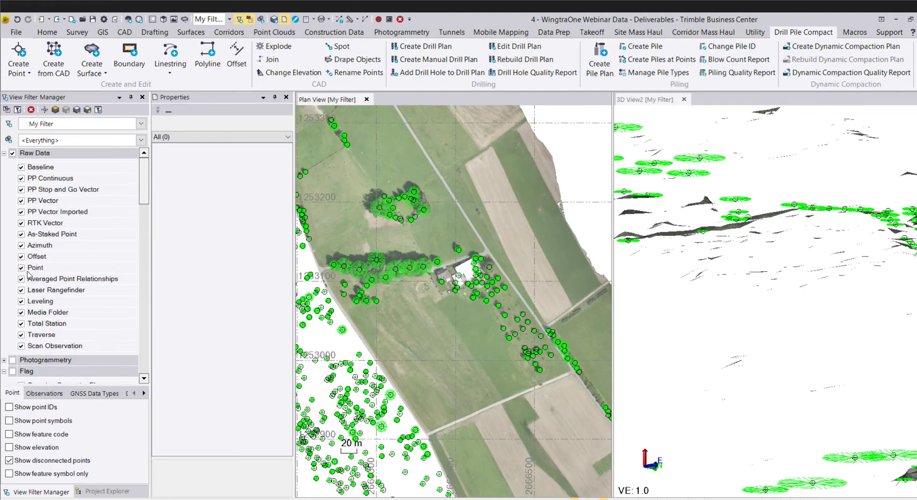
scroll(33, 283, down, 8)
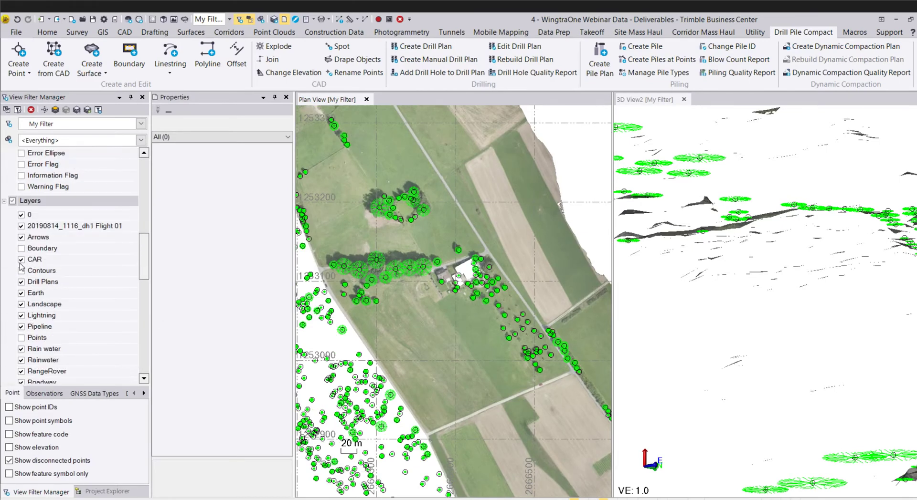
click(21, 271)
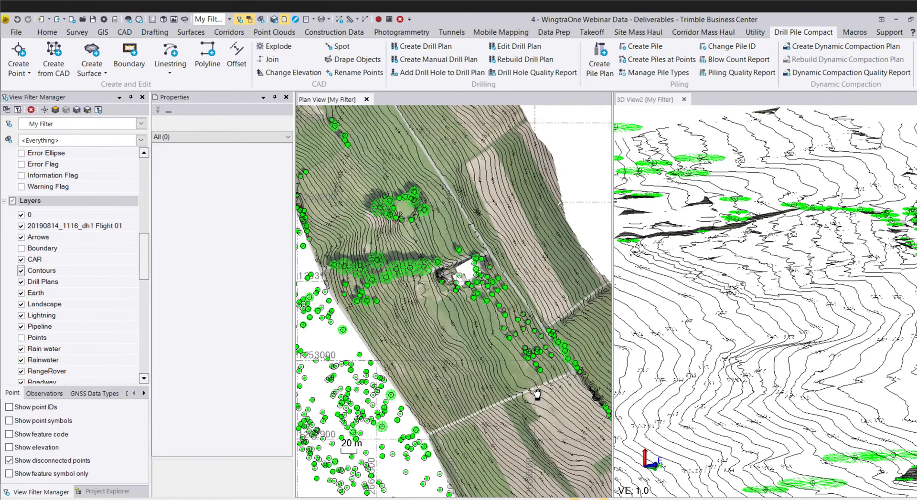
- Pan and zoom across the site to inspect contours around the farm building and tree belt
drag(537, 396, 468, 143)
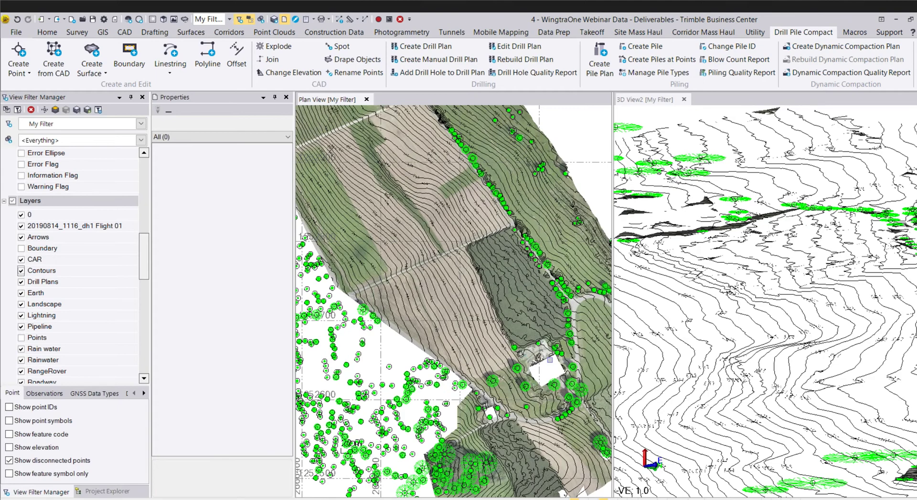
scroll(550, 359, up, 3)
drag(550, 359, 491, 302)
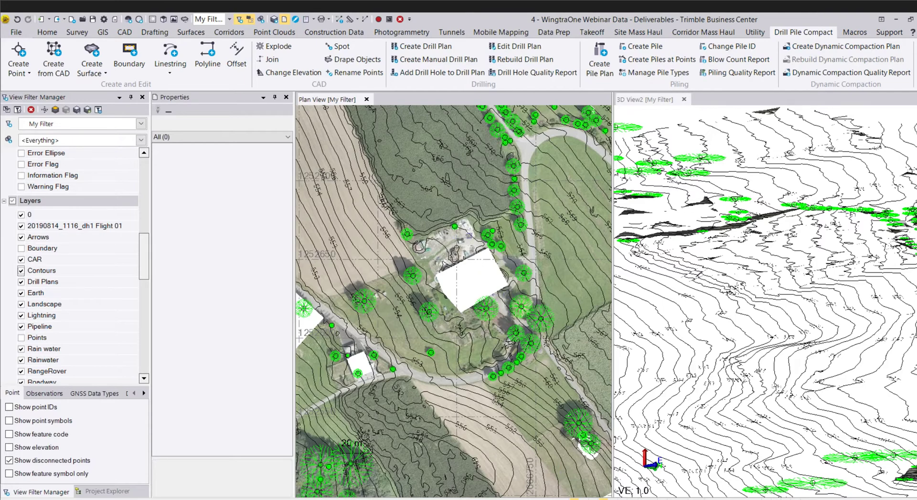
scroll(525, 277, up, 2)
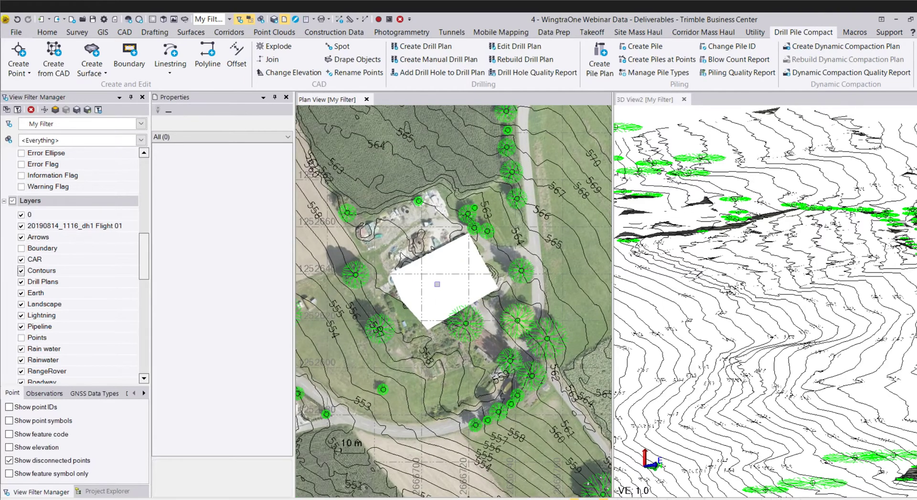
scroll(434, 305, down, 3)
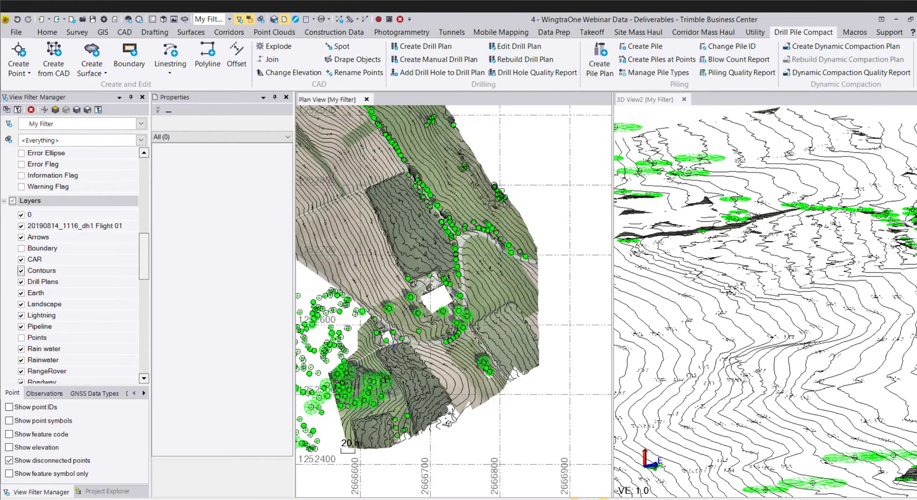
middle_drag(402, 333, 509, 402)
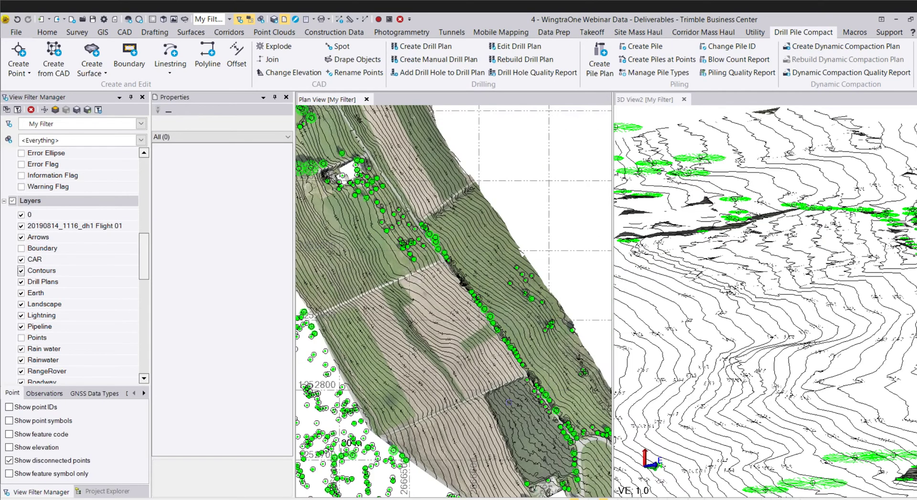
middle_drag(365, 257, 459, 367)
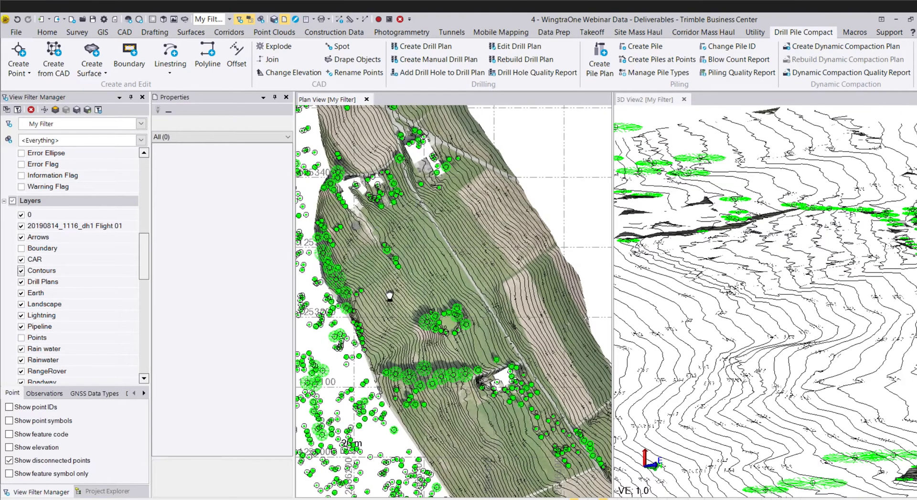
middle_drag(390, 296, 398, 387)
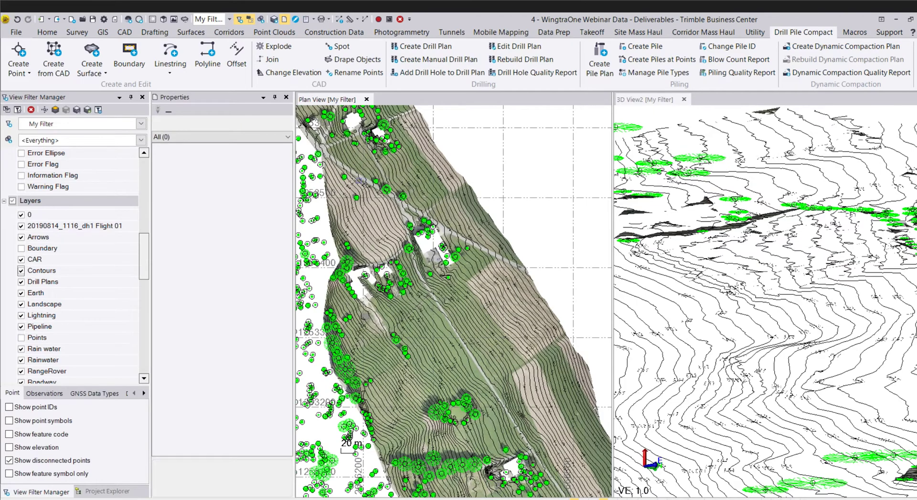
middle_drag(348, 180, 417, 162)
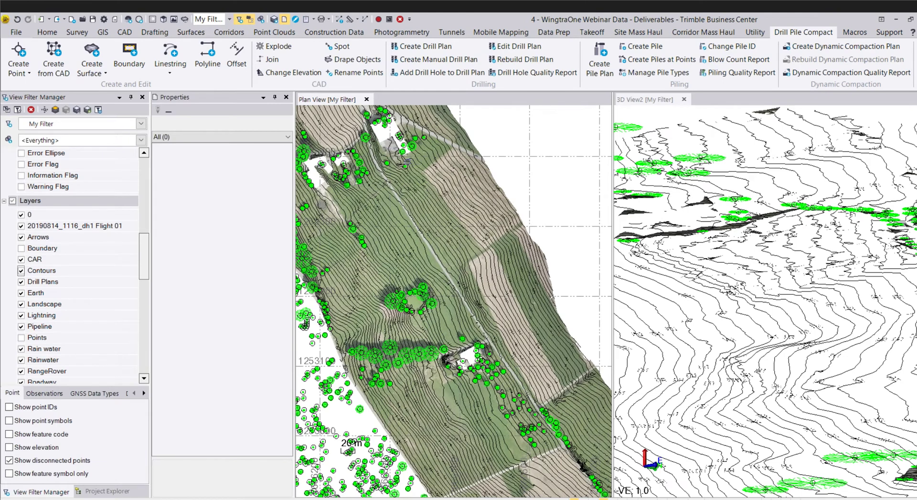
scroll(396, 397, up, 2)
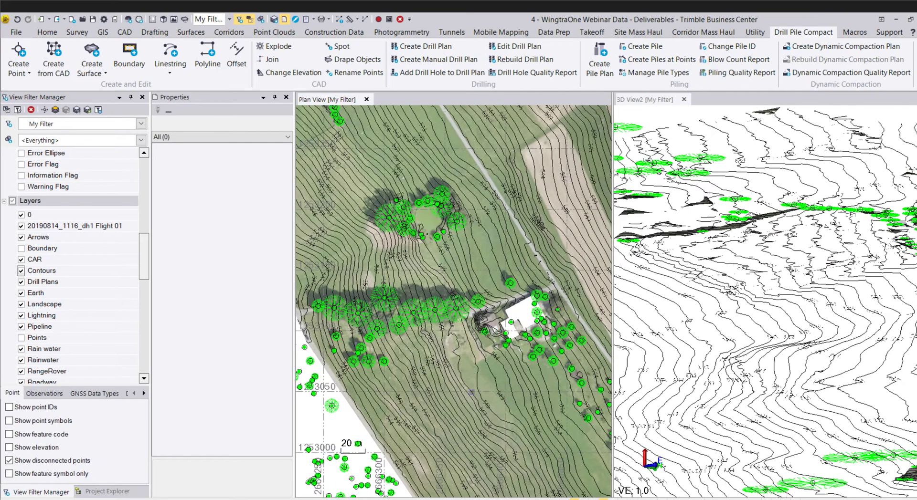
middle_drag(491, 383, 445, 367)
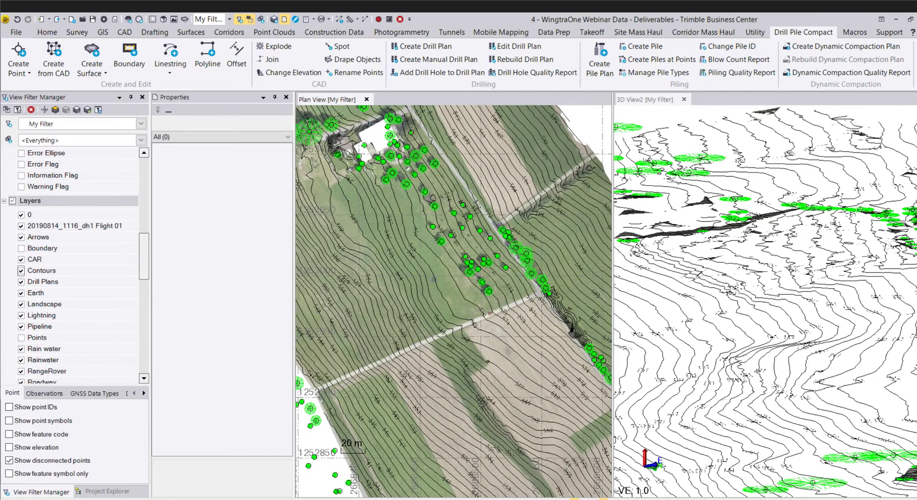
- Start Add/Remove Surface Members for the Original Ground surface
click(77, 32)
click(198, 34)
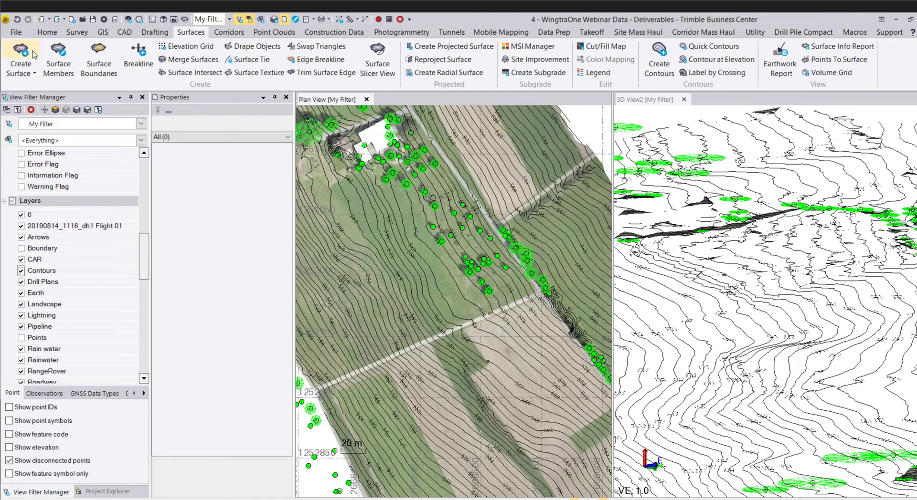
click(71, 56)
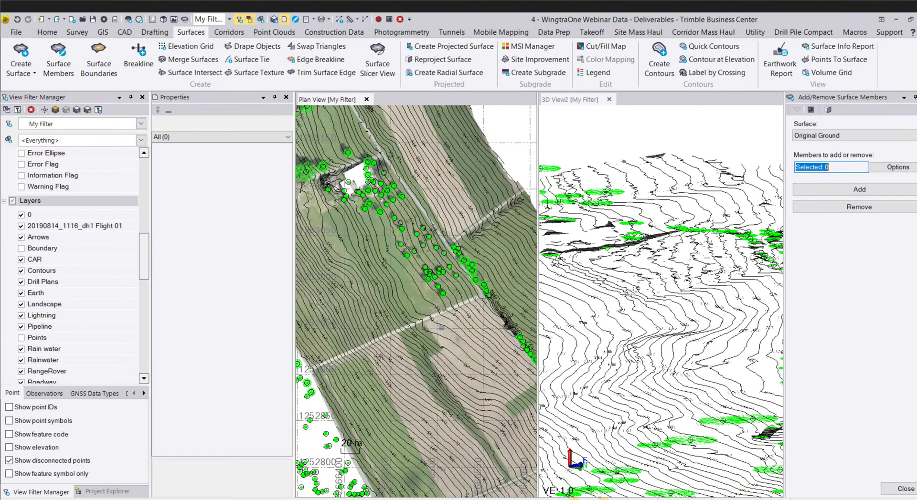
- Zoom in on the house and its labelled contours to about a 5 m scale
scroll(444, 328, down, 3)
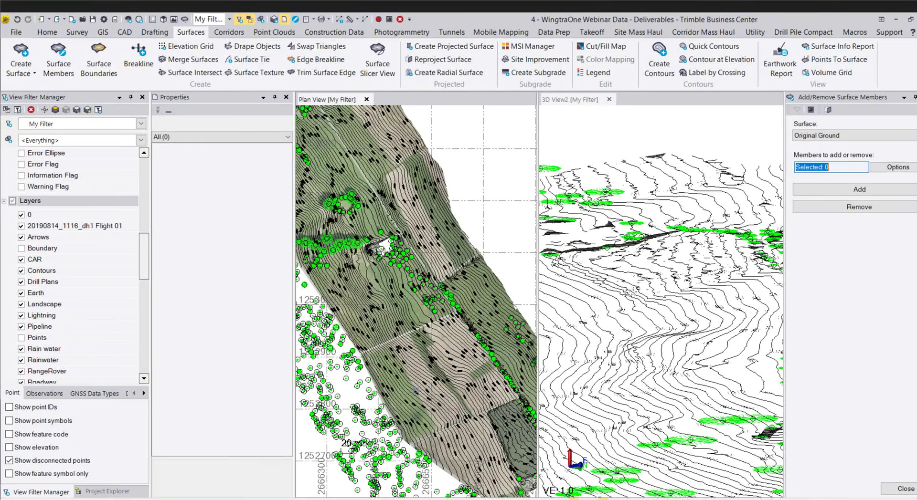
scroll(418, 373, up, 3)
scroll(415, 379, up, 3)
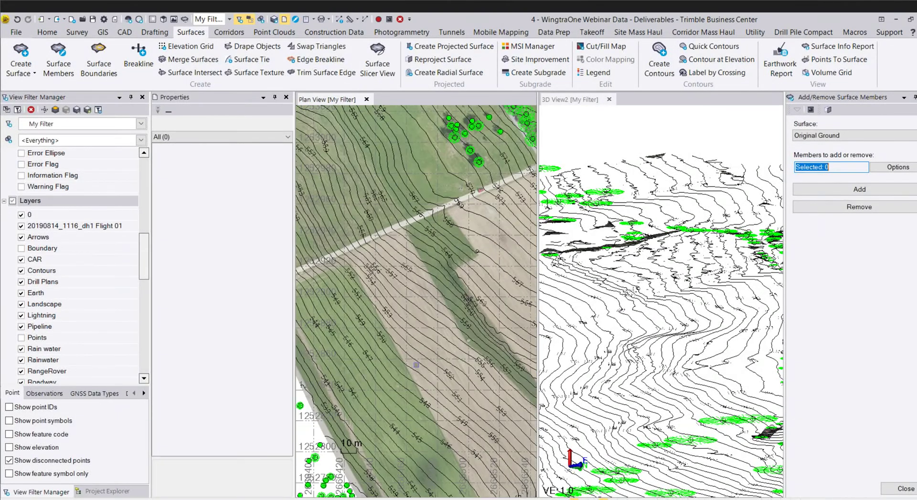
scroll(361, 267, down, 3)
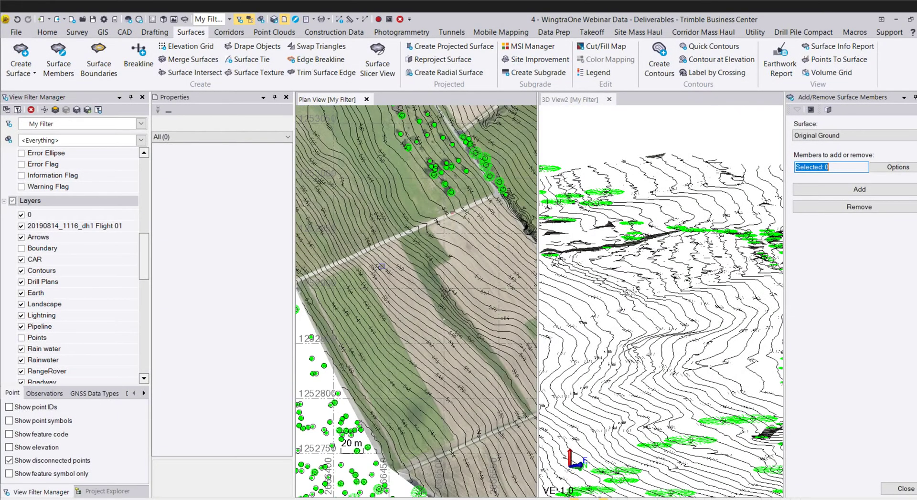
middle_drag(361, 268, 391, 342)
scroll(391, 342, up, 6)
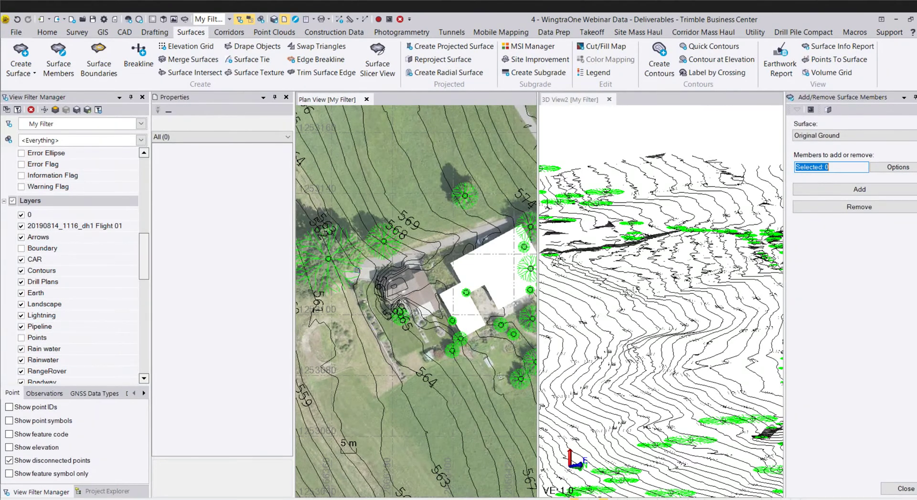
- Zoom out from the house and pan slightly to see the wider contoured slope
scroll(368, 292, up, 1)
scroll(369, 292, up, 1)
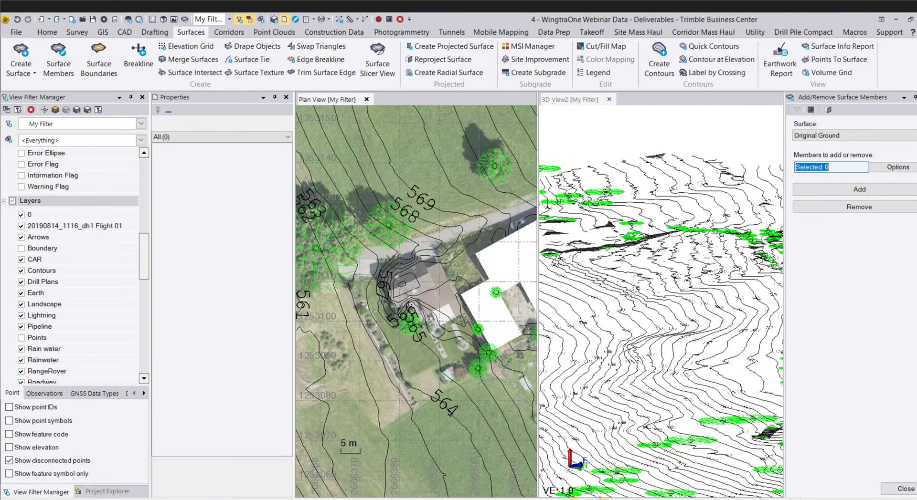
scroll(400, 299, down, 1)
scroll(400, 302, down, 10)
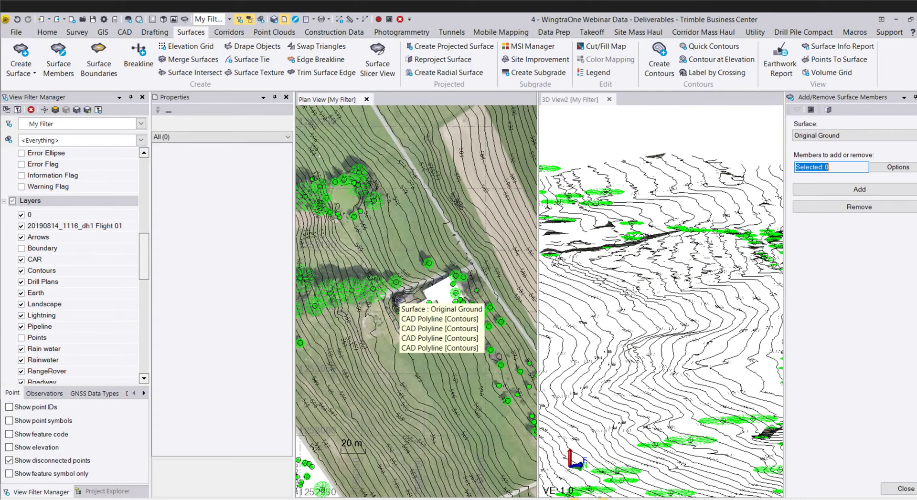
middle_drag(337, 230, 409, 303)
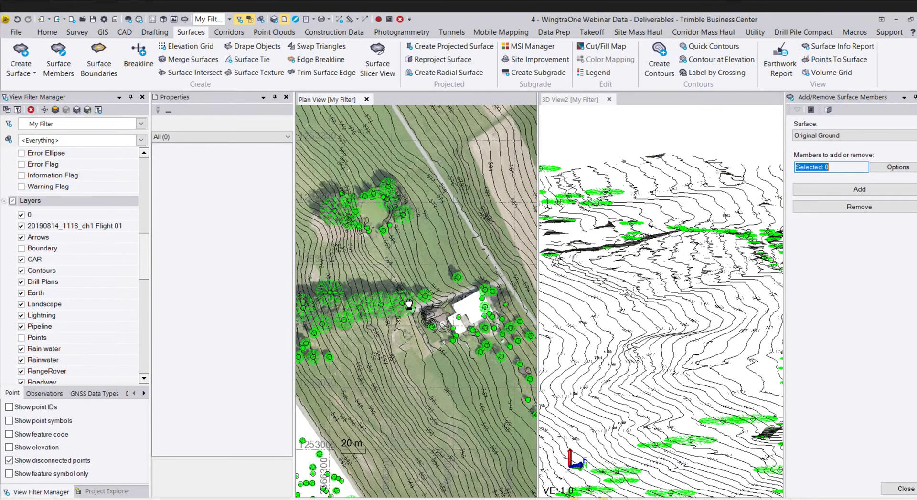
scroll(408, 303, down, 6)
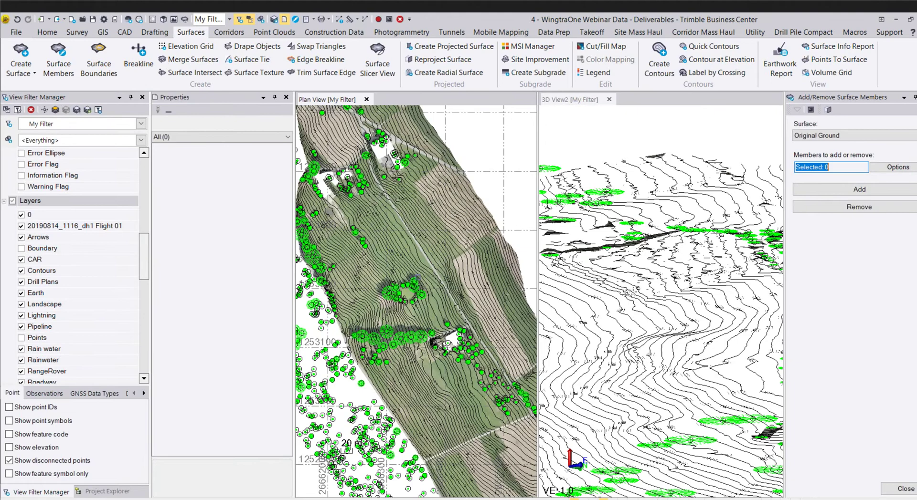
- Zoom in and out on the Plan View to review the whole contoured surface and points
scroll(382, 357, up, 2)
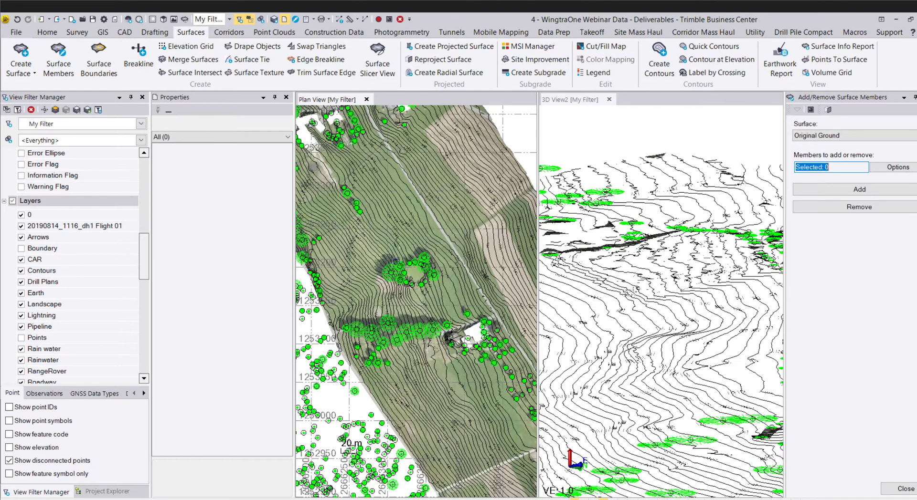
mouse_move(395, 257)
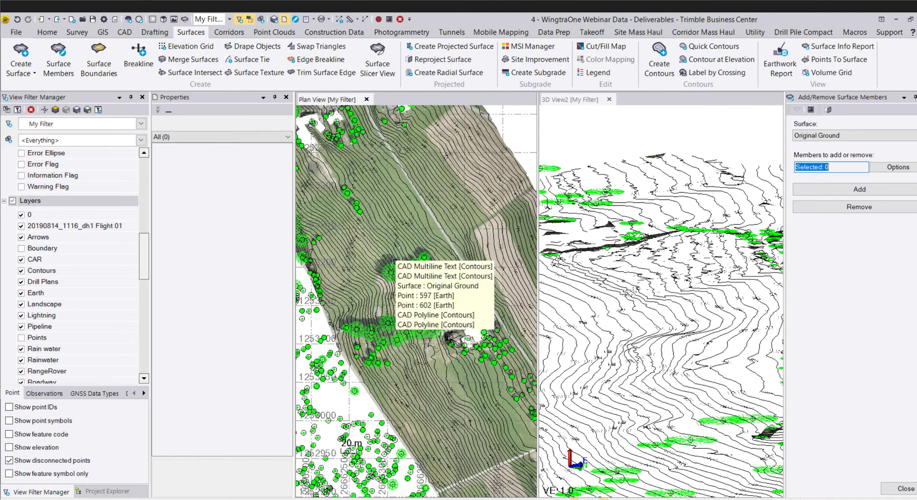
scroll(395, 267, down, 5)
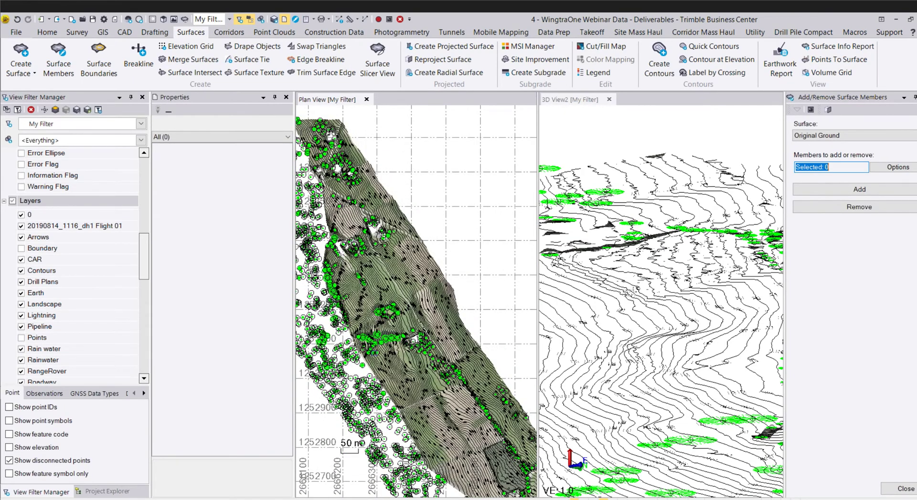
mouse_move(372, 351)
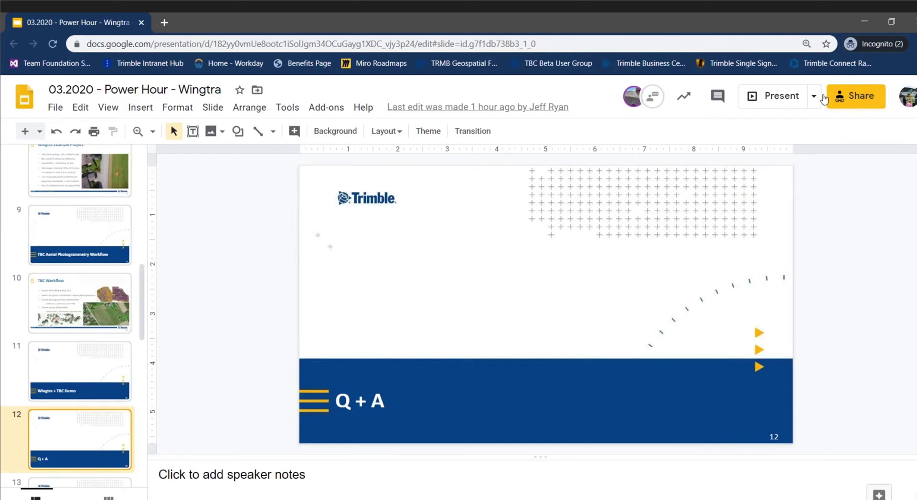
- Present the Google Slides deck full screen starting from the Q + A slide
click(768, 97)
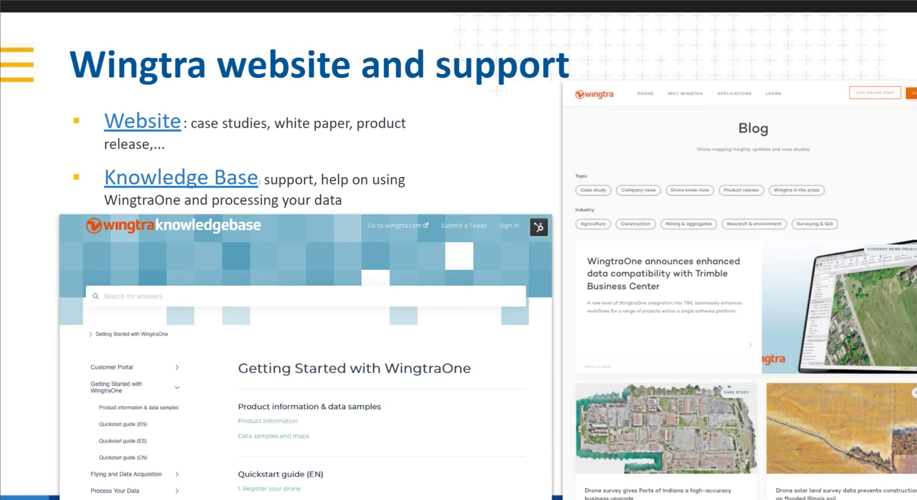
- Advance through the TBC Webpage slide to the TBC YouTube Channel slide
click(673, 372)
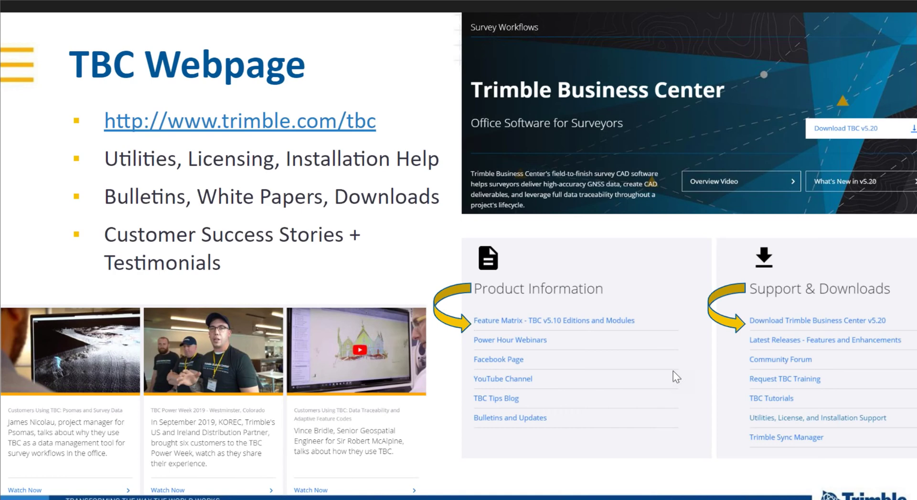
key(Right)
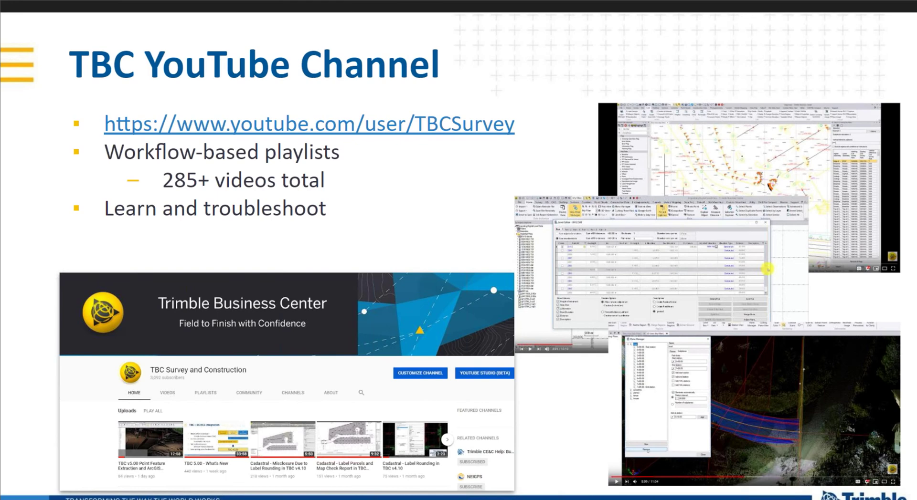
- Advance to the Past TBC Power Hours slide
key(Right)
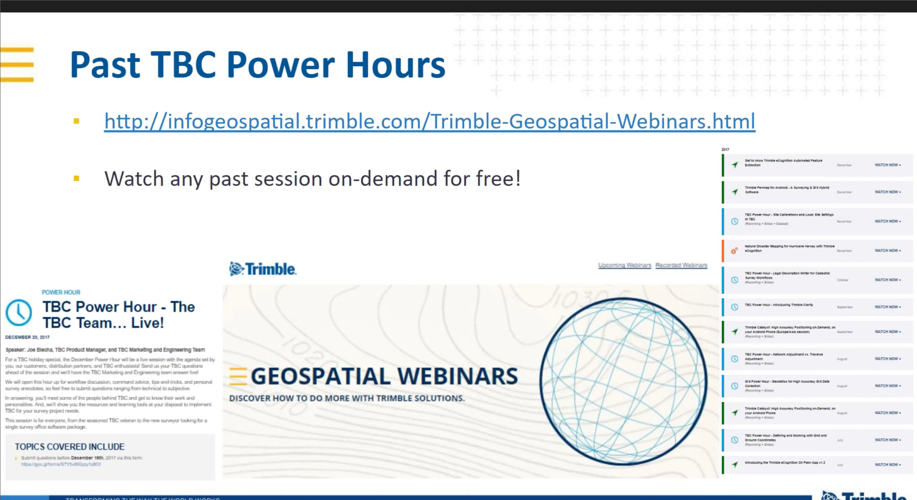
key(Right)
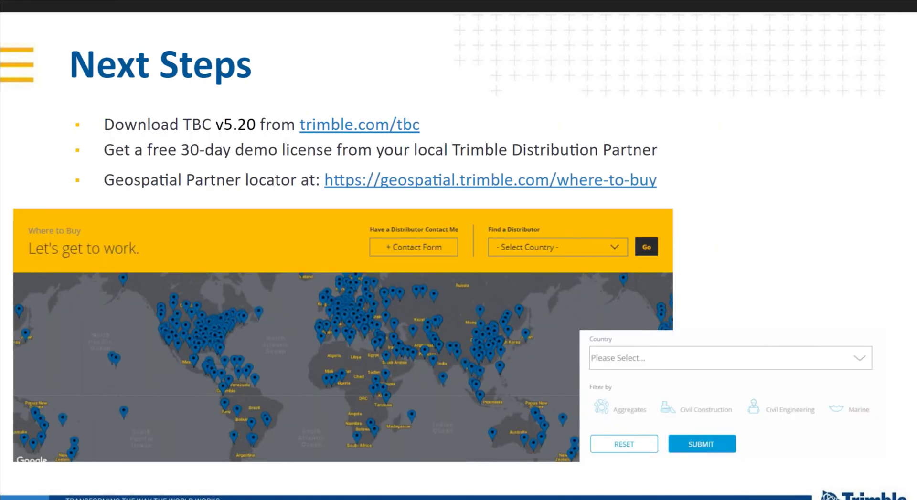